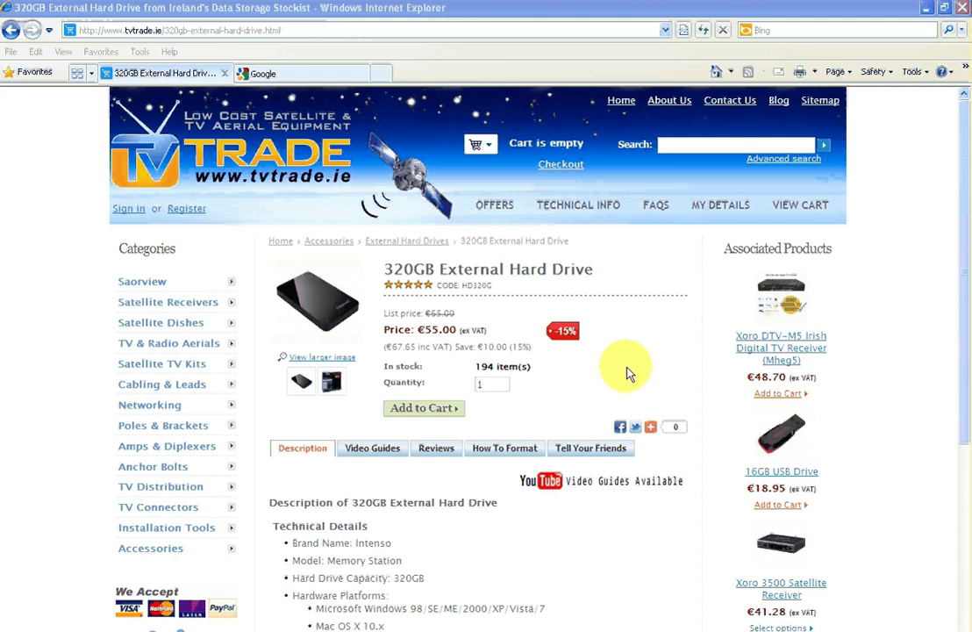
- Search Google for "vlc" and open the official VideoLAN page for VLC media player
click(277, 73)
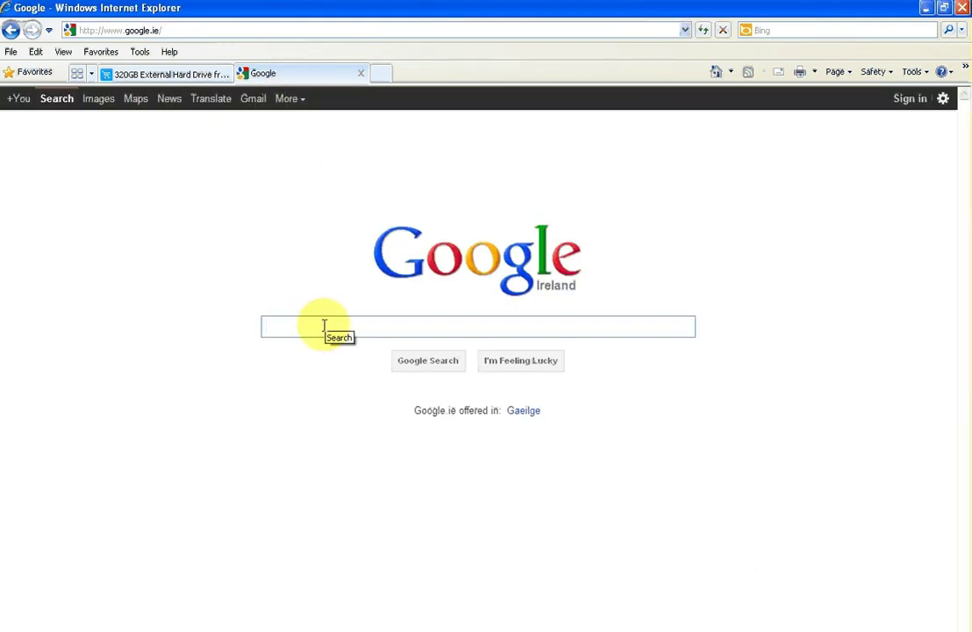
text(vlc)
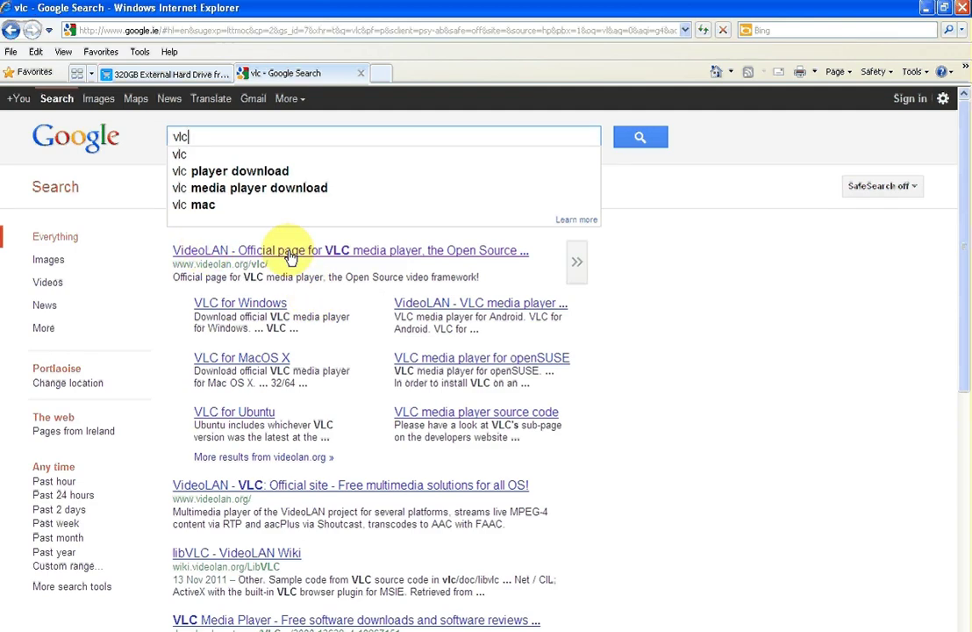
click(353, 252)
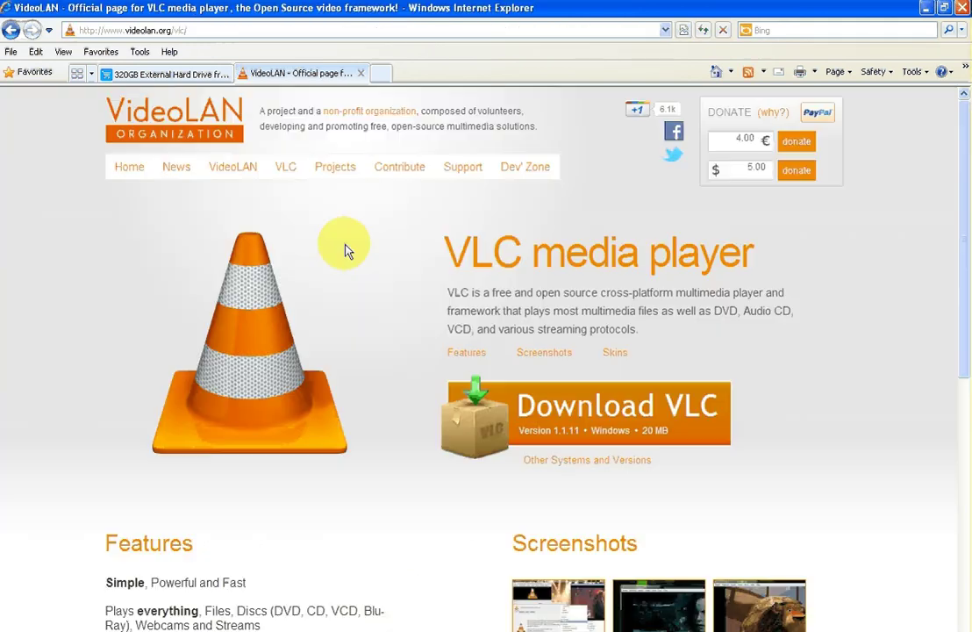
- Start downloading the Windows installer for VLC version 1.1.11, allowing the blocked file, and cancel at the run-or-save prompt
click(604, 407)
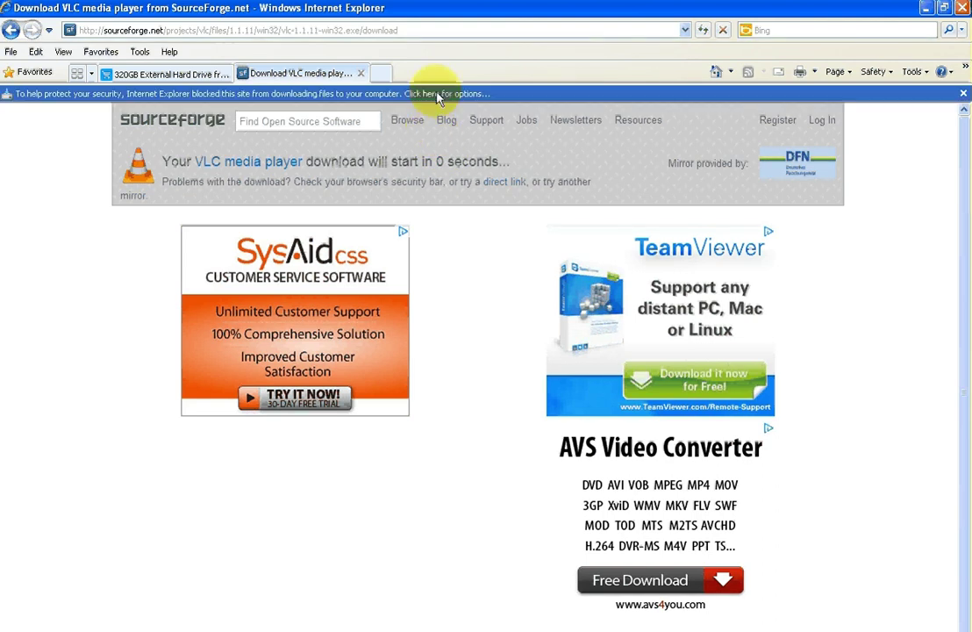
click(438, 99)
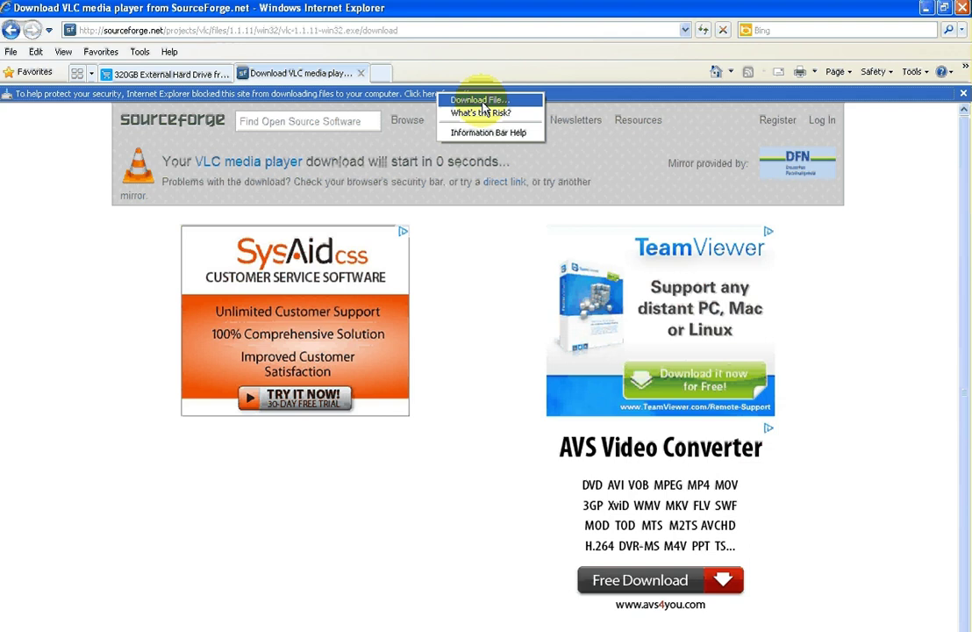
click(464, 103)
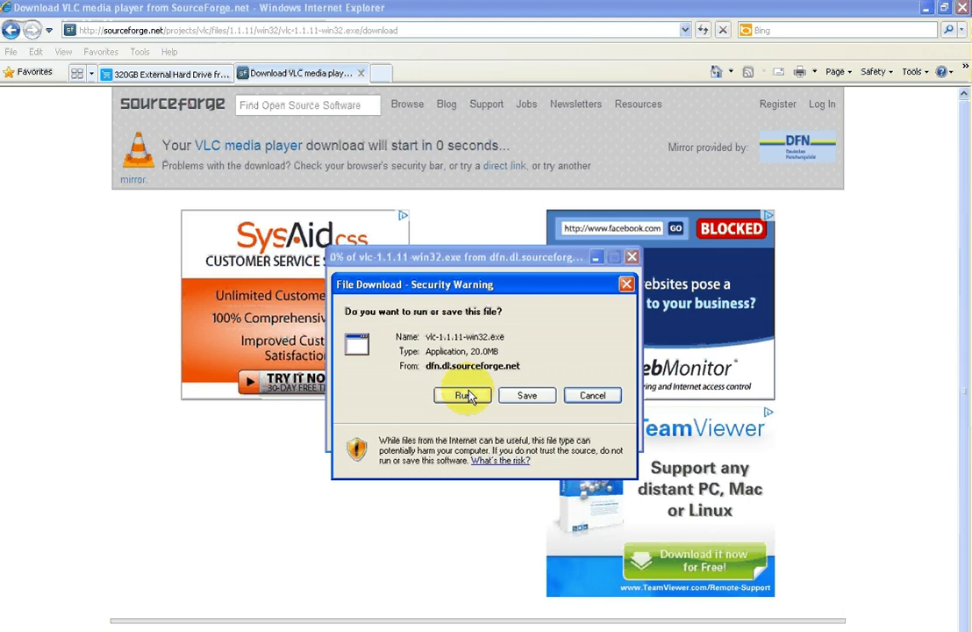
click(592, 395)
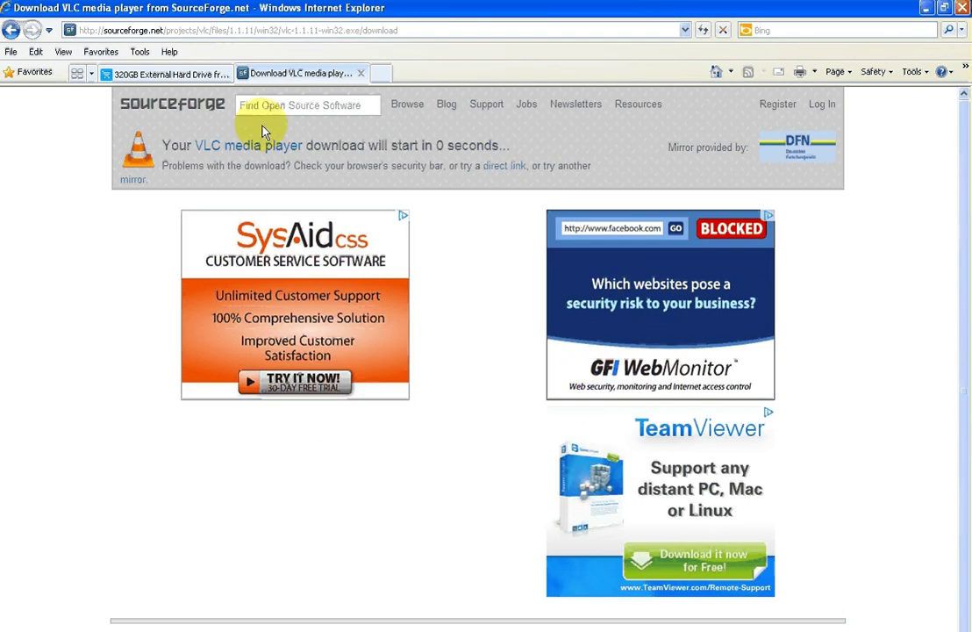
- Switch to My Computer and open the HBPVR folder on the external drive EXT-DRIVE1 (F:)
click(165, 74)
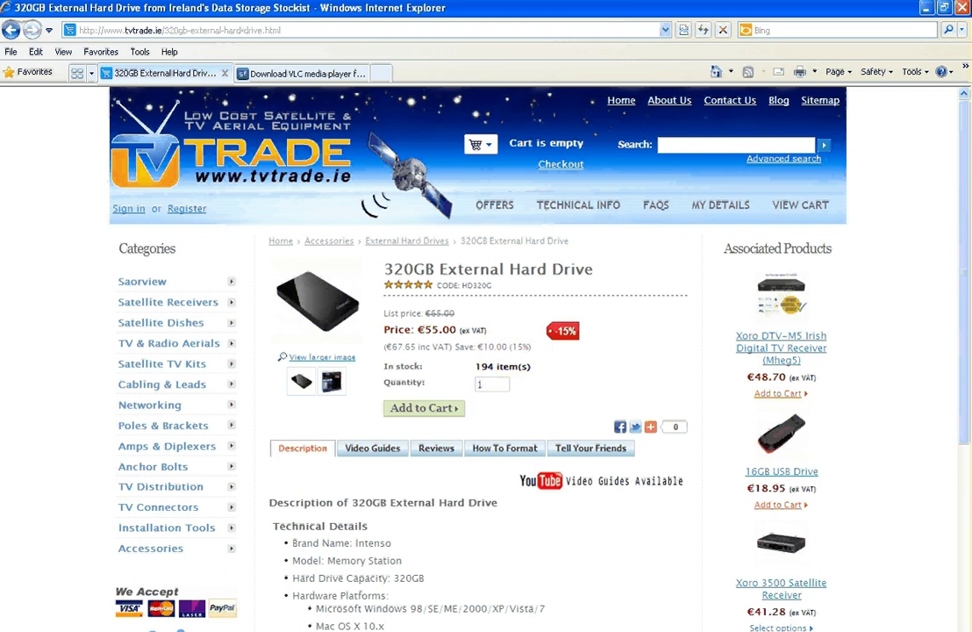
key(alt+Tab)
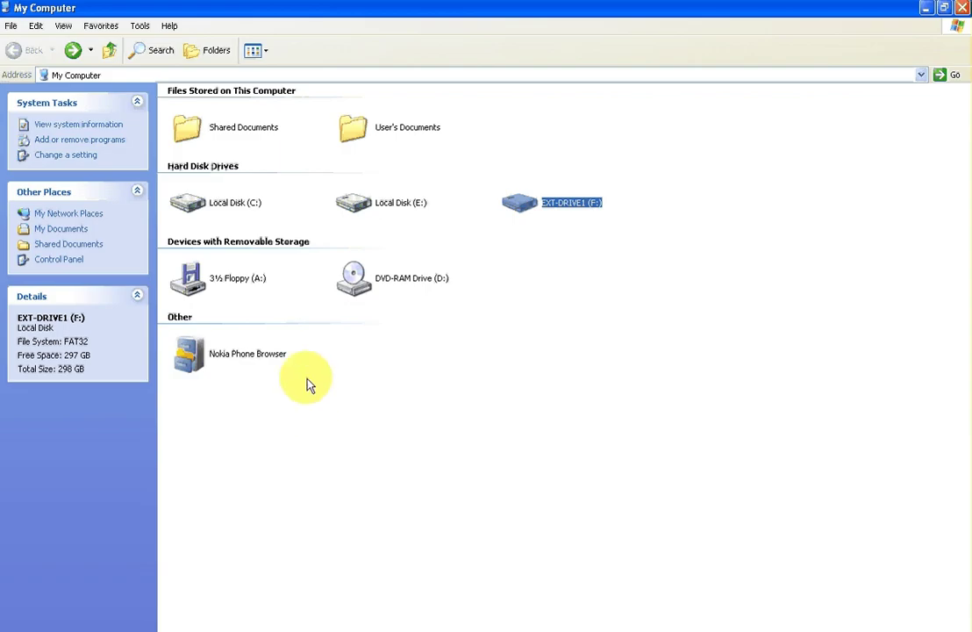
mouse_move(553, 207)
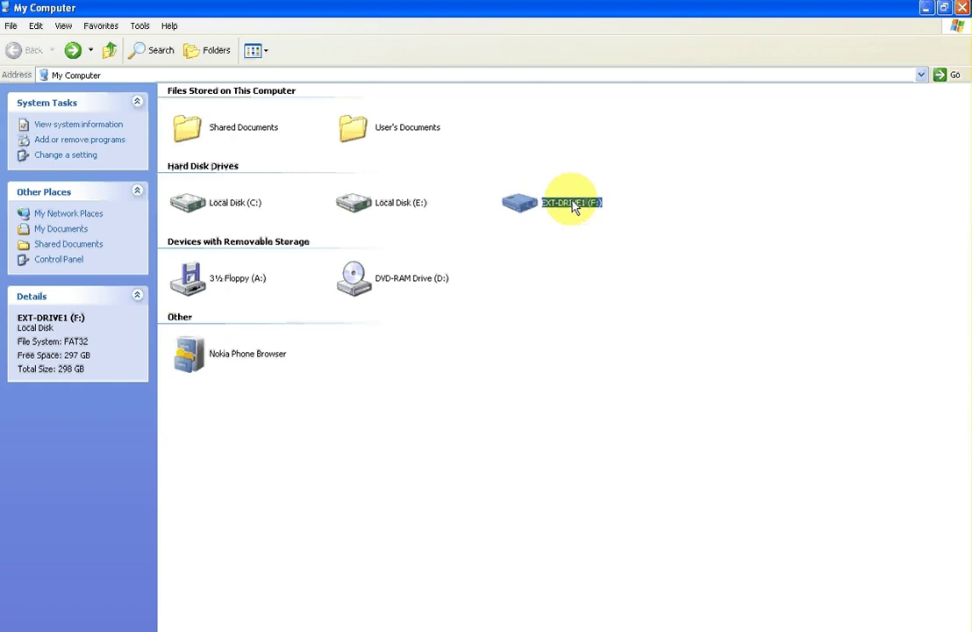
double_click(575, 206)
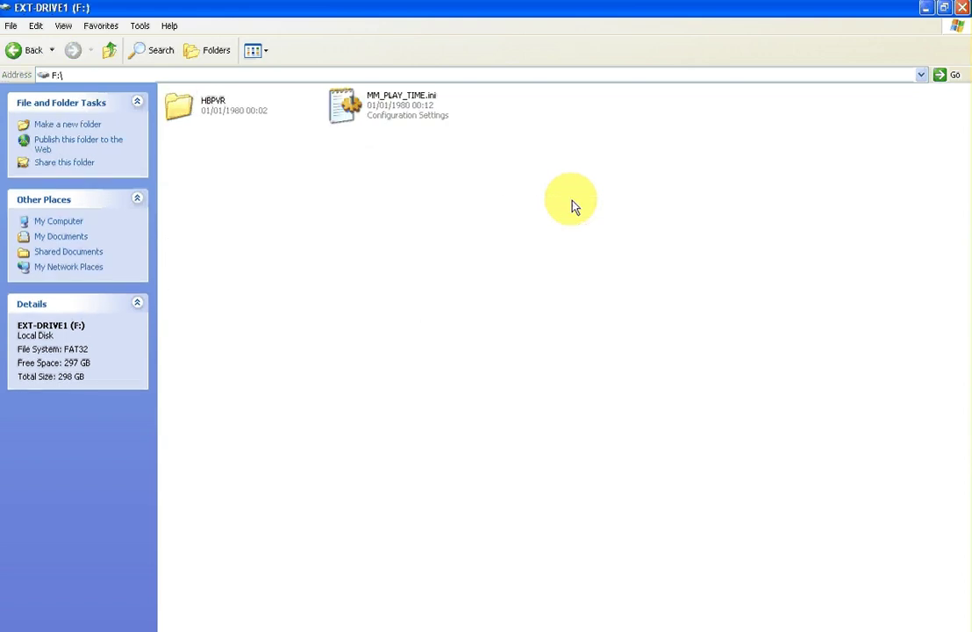
click(199, 107)
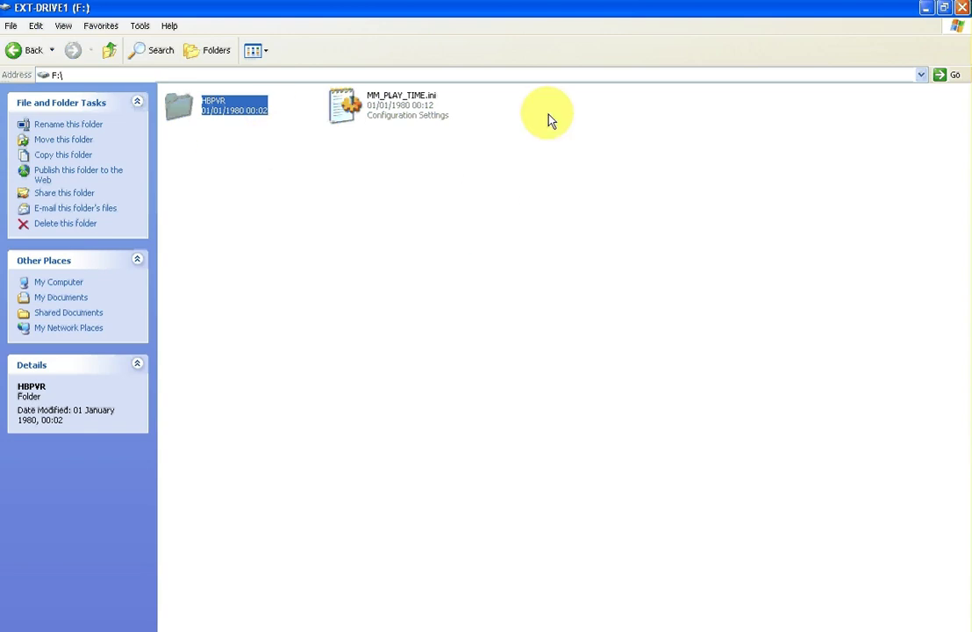
mouse_move(189, 114)
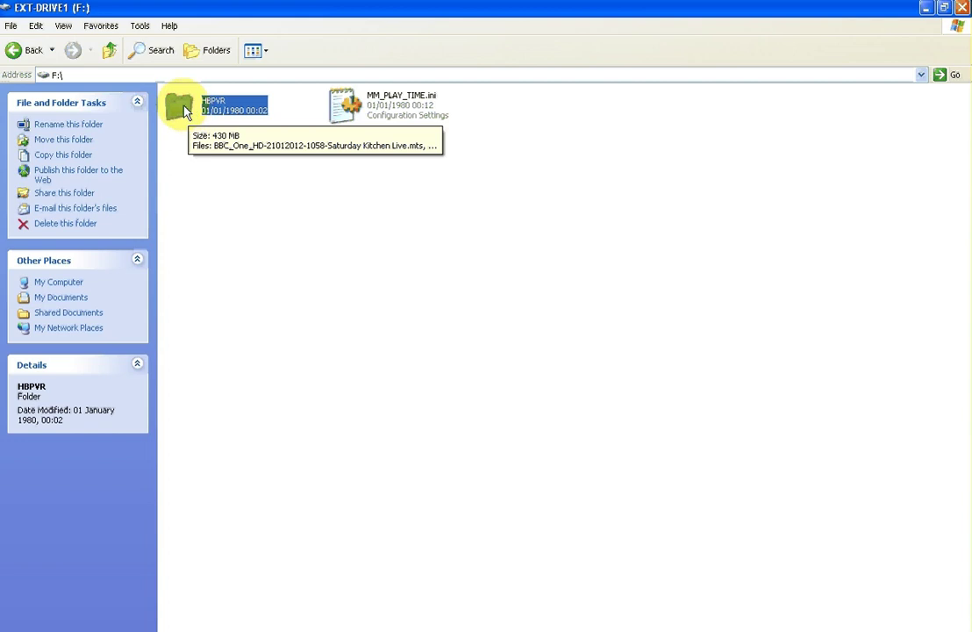
double_click(191, 114)
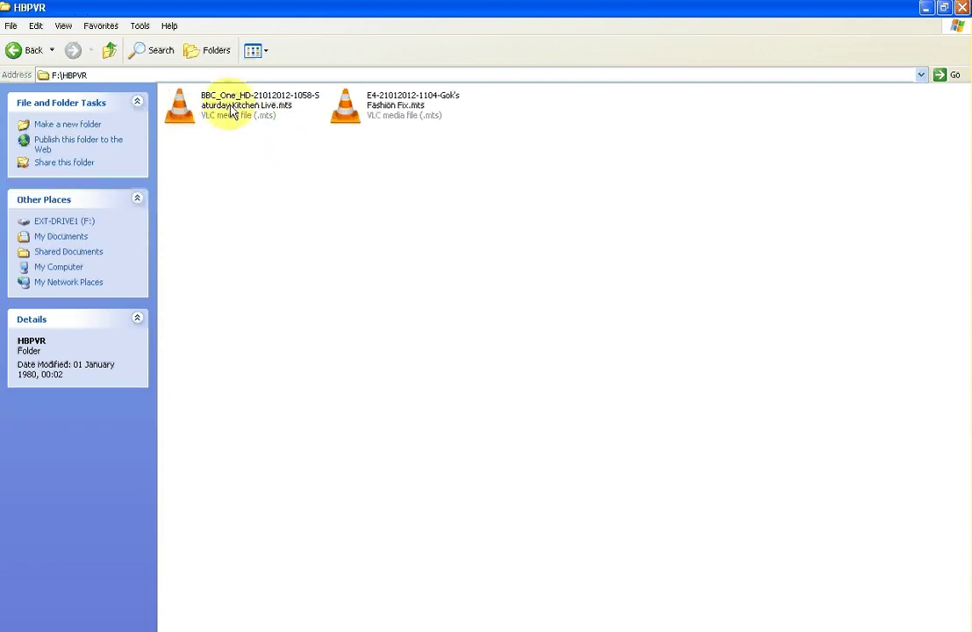
- Open the BBC One HD recording of Saturday Kitchen Live from the HBPVR folder in VLC media player
mouse_move(417, 105)
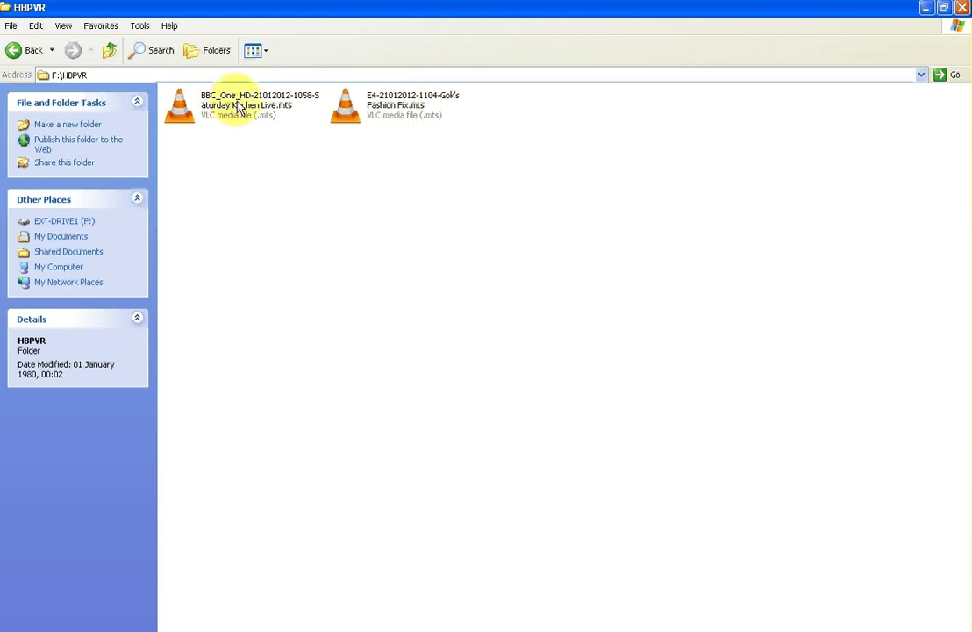
mouse_move(295, 106)
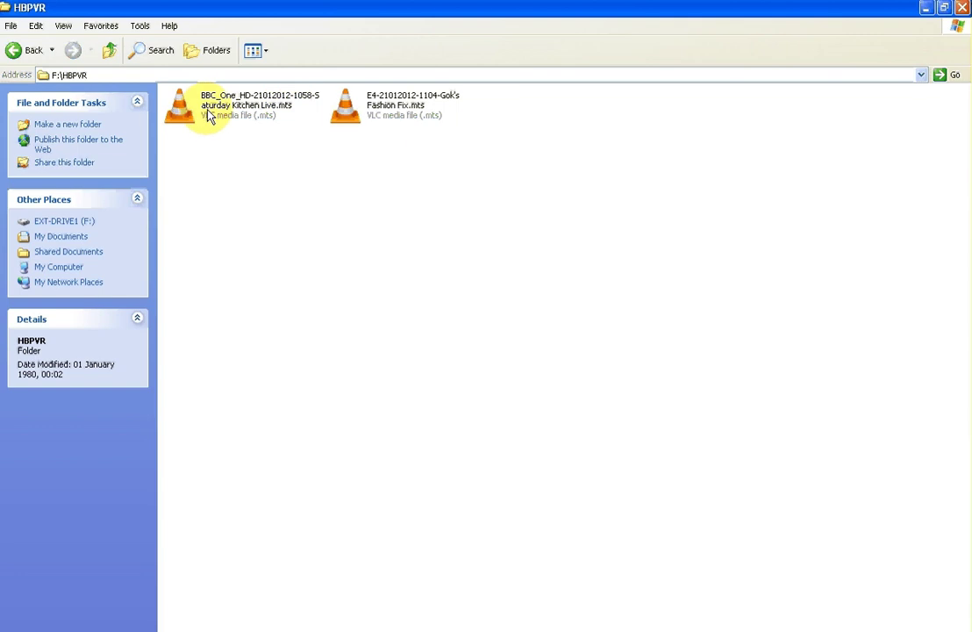
mouse_move(218, 104)
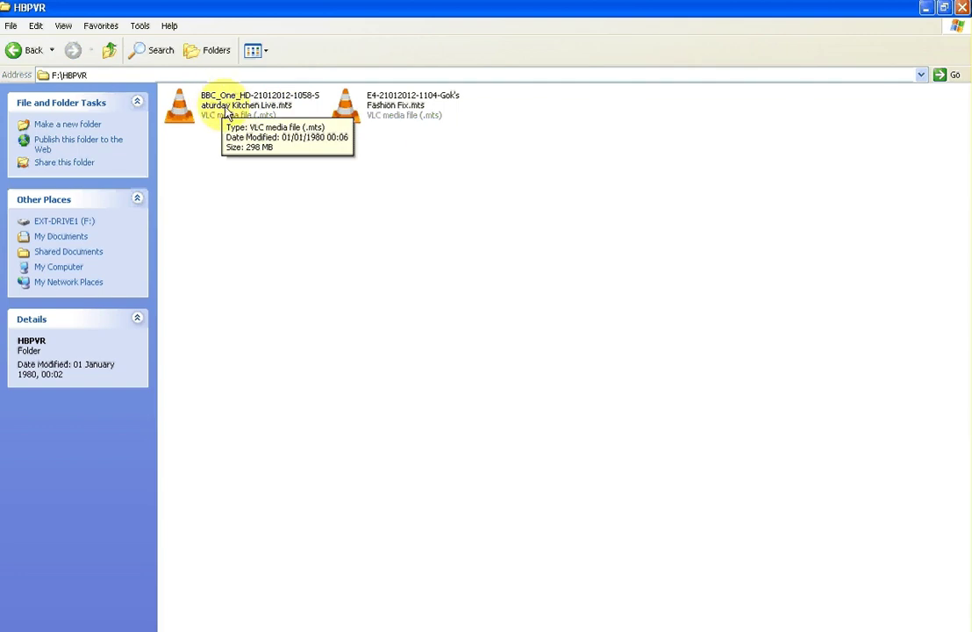
click(230, 106)
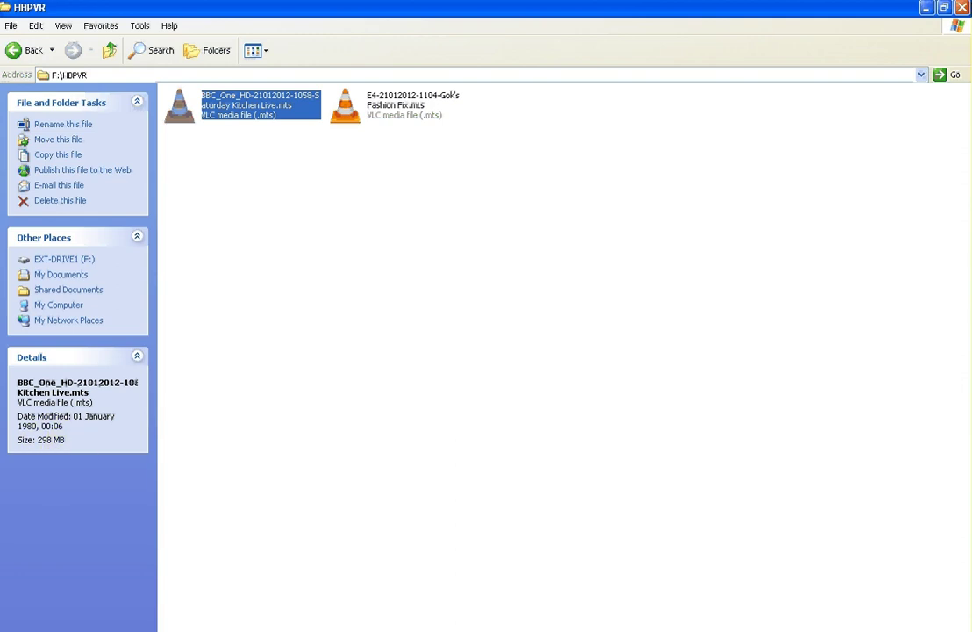
key(Return)
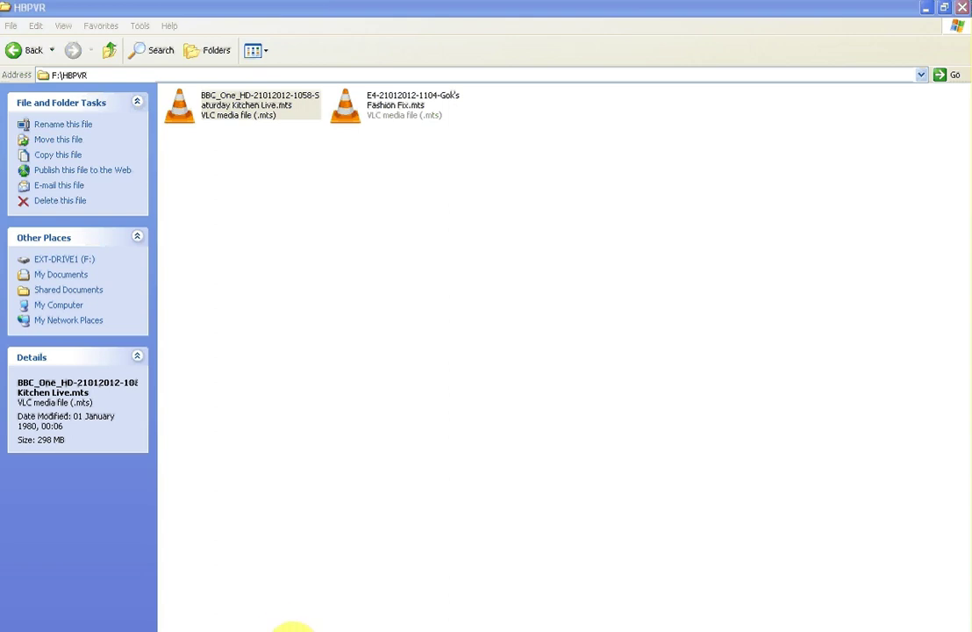
click(283, 630)
- Open the E4 recording of Gok's Fashion Fix for playback, followed by the BBC One HD recording
click(385, 101)
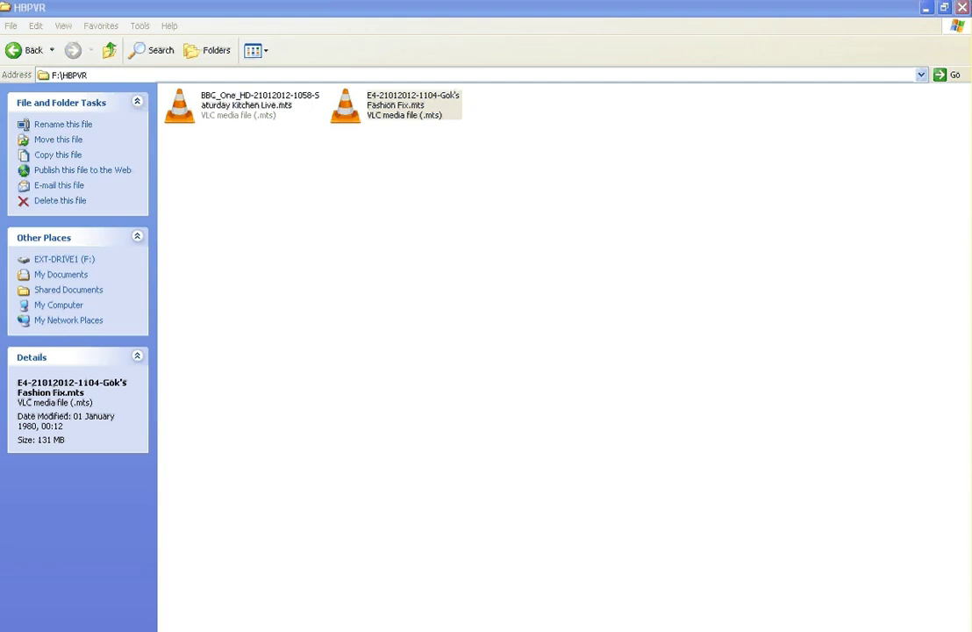
click(408, 500)
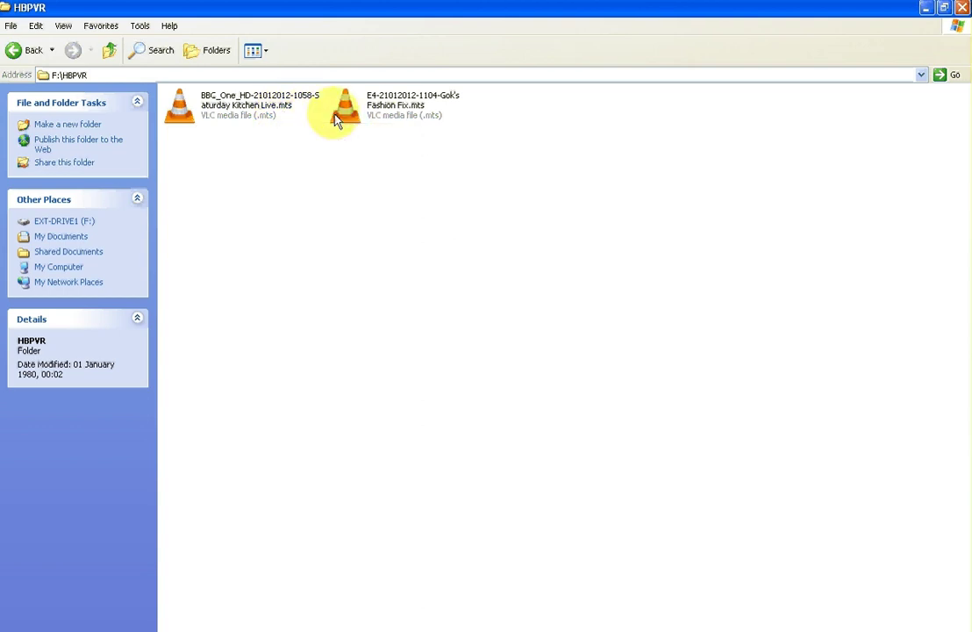
double_click(240, 112)
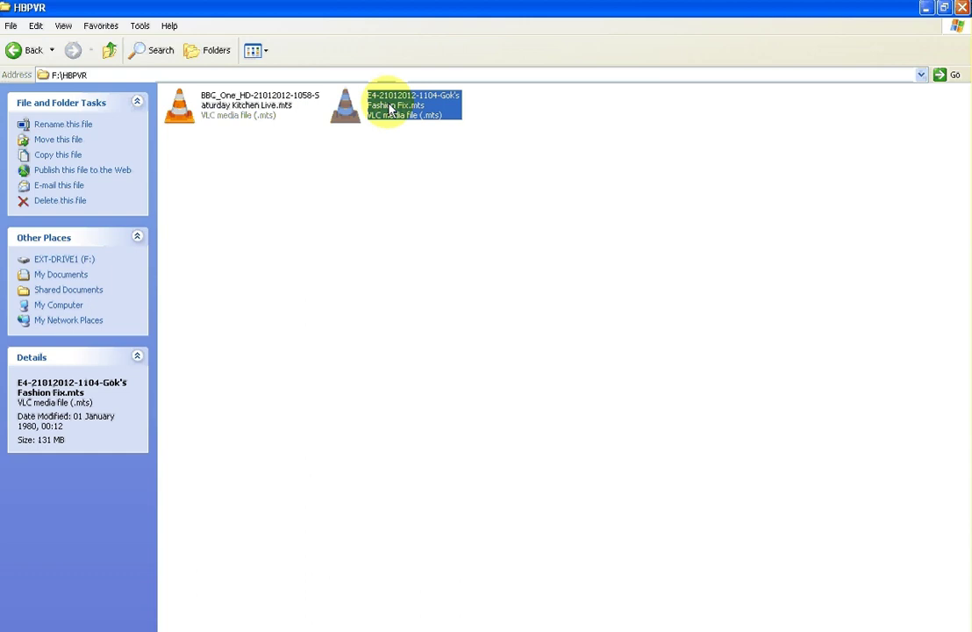
- Play the E4 recording in VLC, examine the codec details in its media information, and close the player
double_click(391, 108)
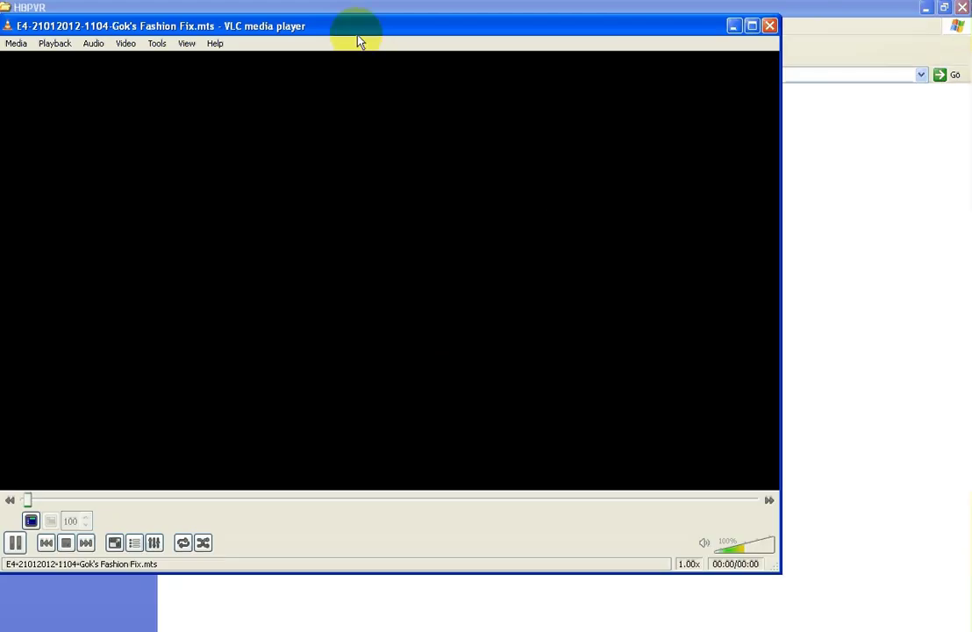
drag(358, 35, 398, 35)
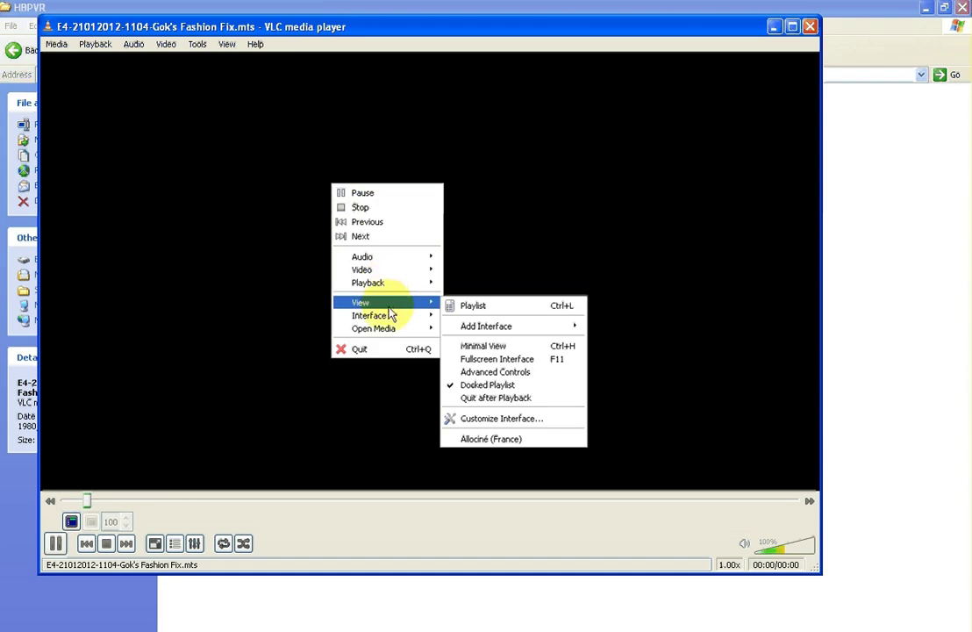
mouse_move(391, 318)
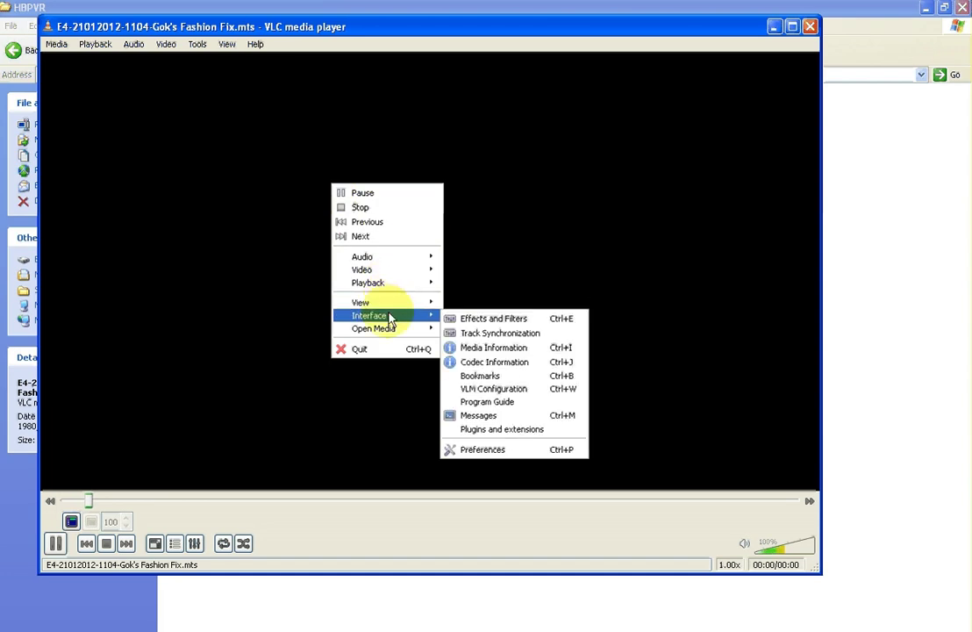
click(485, 348)
click(414, 213)
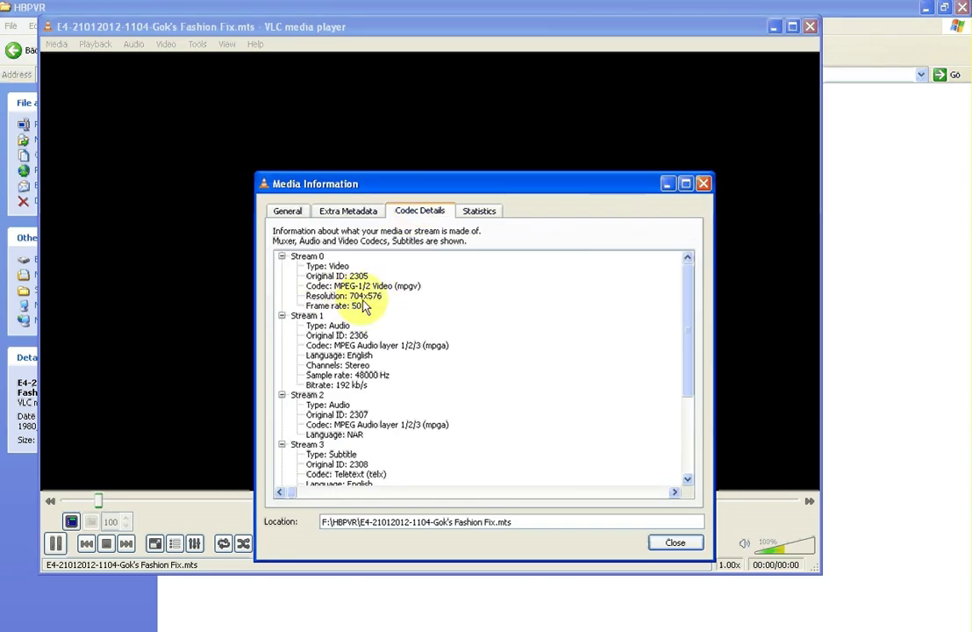
click(704, 183)
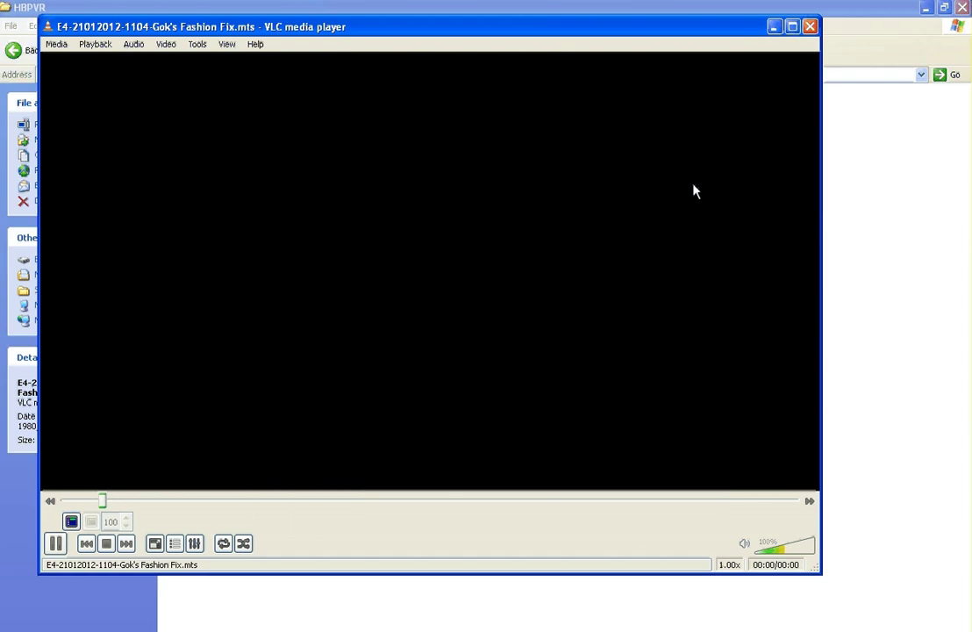
click(810, 26)
- Play the BBC One HD recording in VLC and examine the codec details in its media information
click(237, 108)
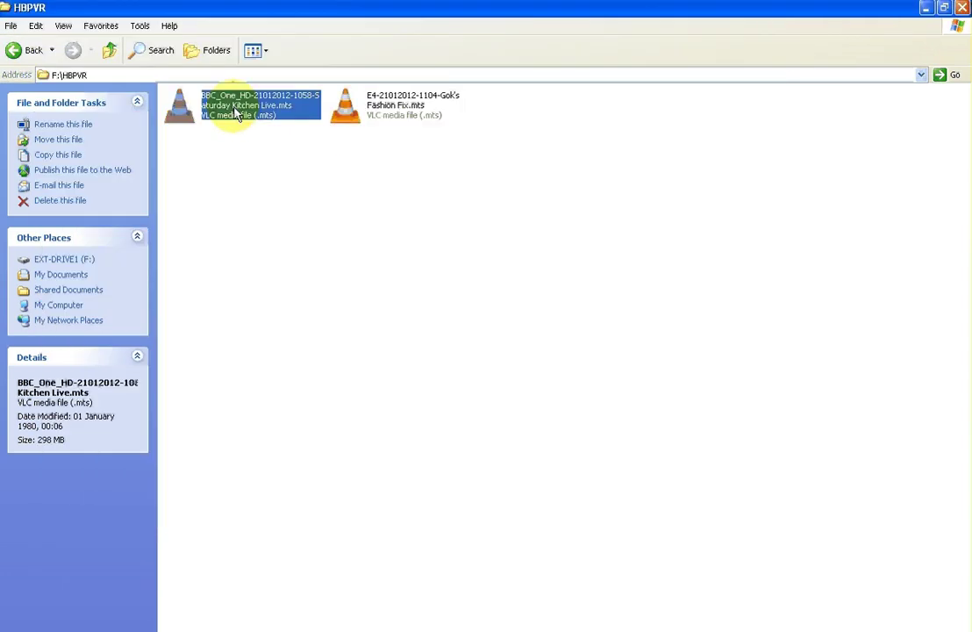
key(Return)
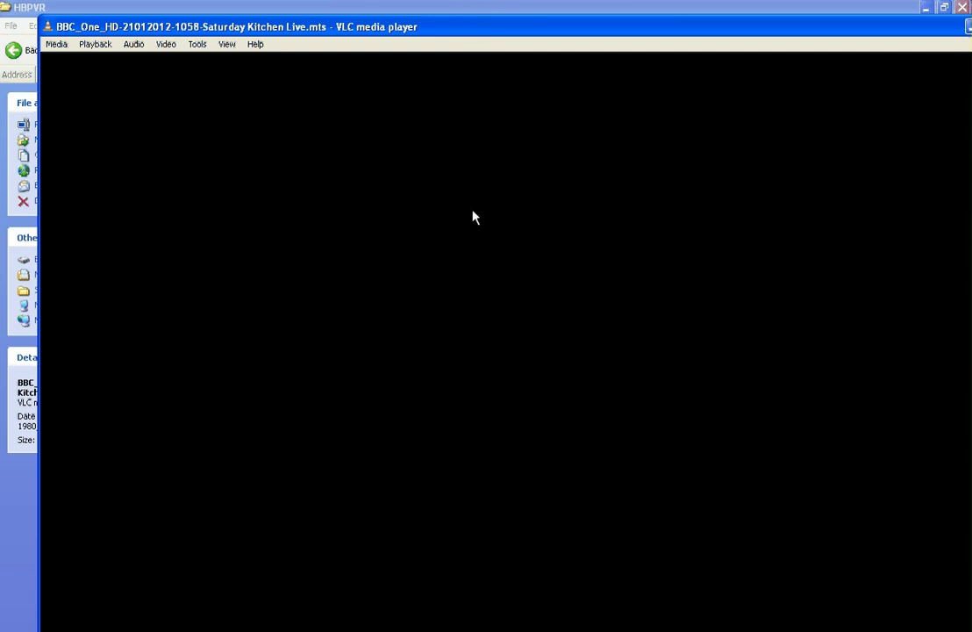
right_click(473, 215)
mouse_move(529, 345)
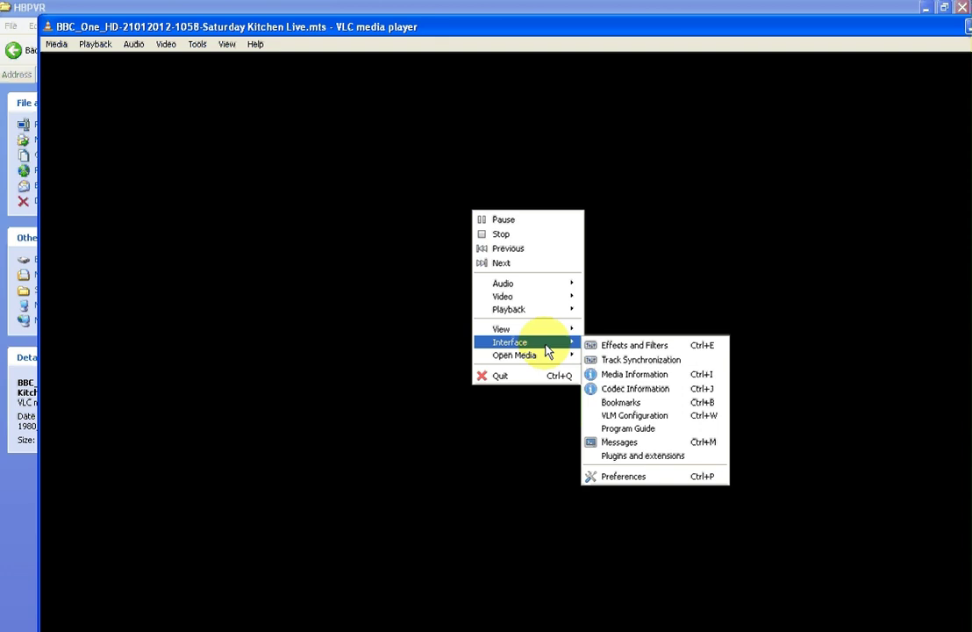
click(627, 374)
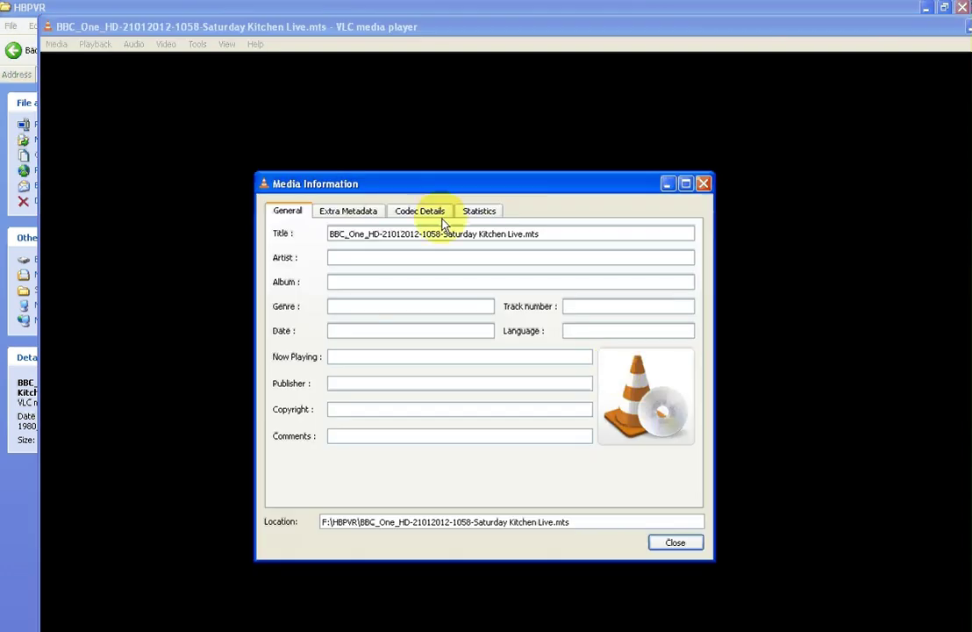
click(430, 216)
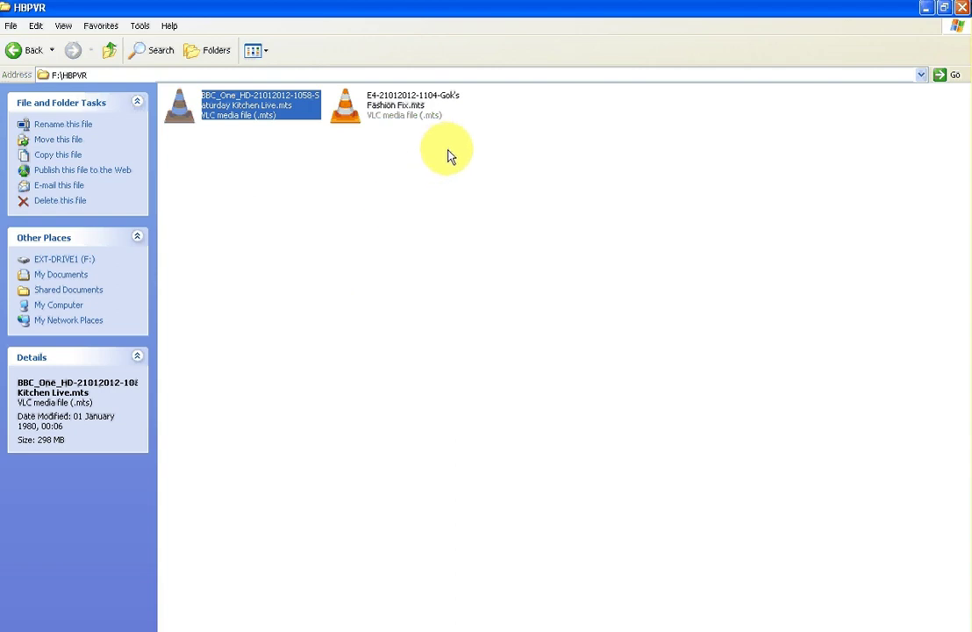
- Copy both .mts recordings from the HBPVR folder into the val folder on the desktop
drag(521, 143, 209, 106)
right_click(208, 106)
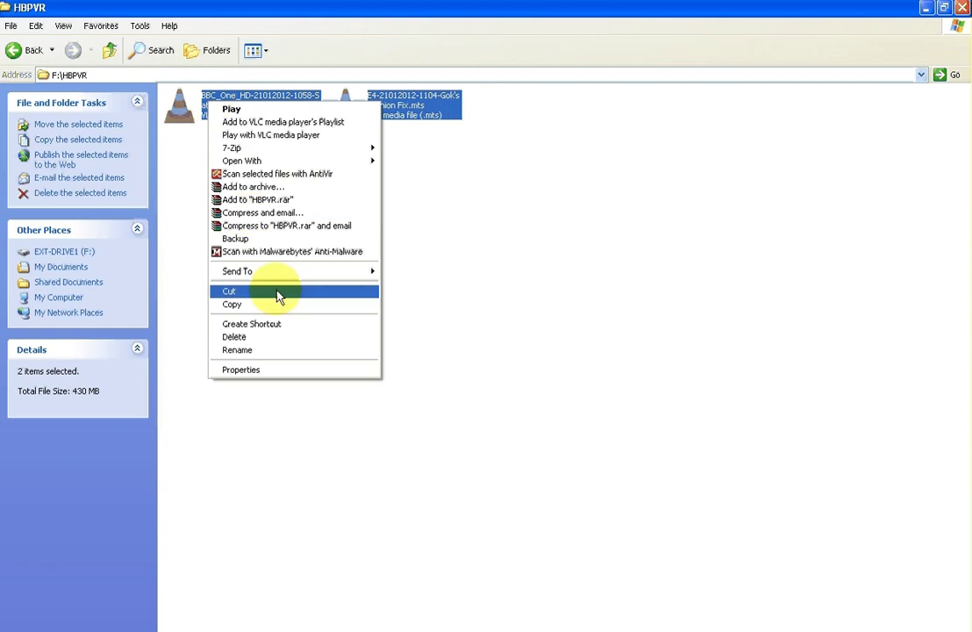
click(275, 304)
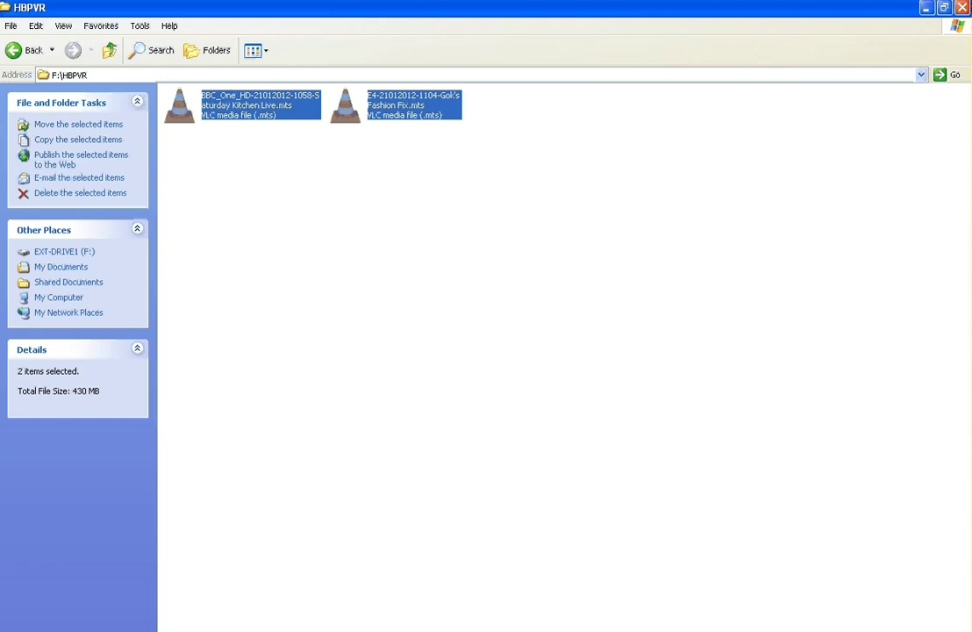
click(440, 625)
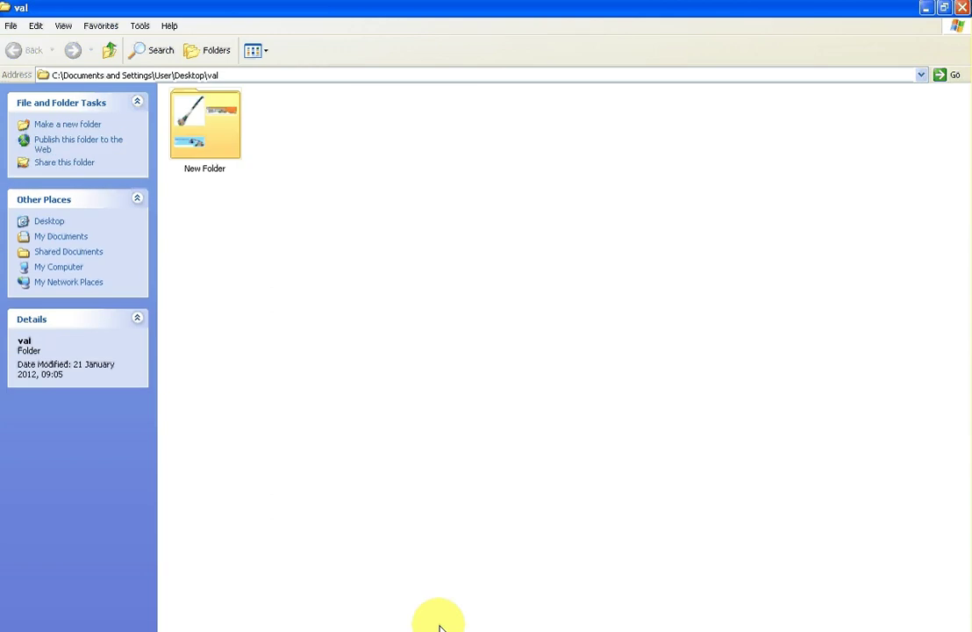
right_click(449, 332)
click(474, 408)
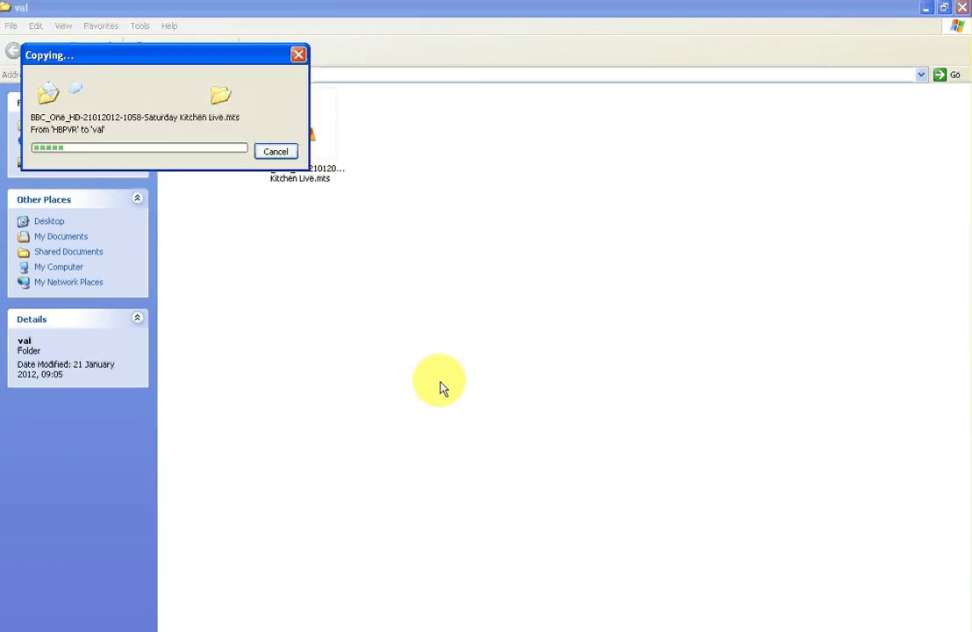